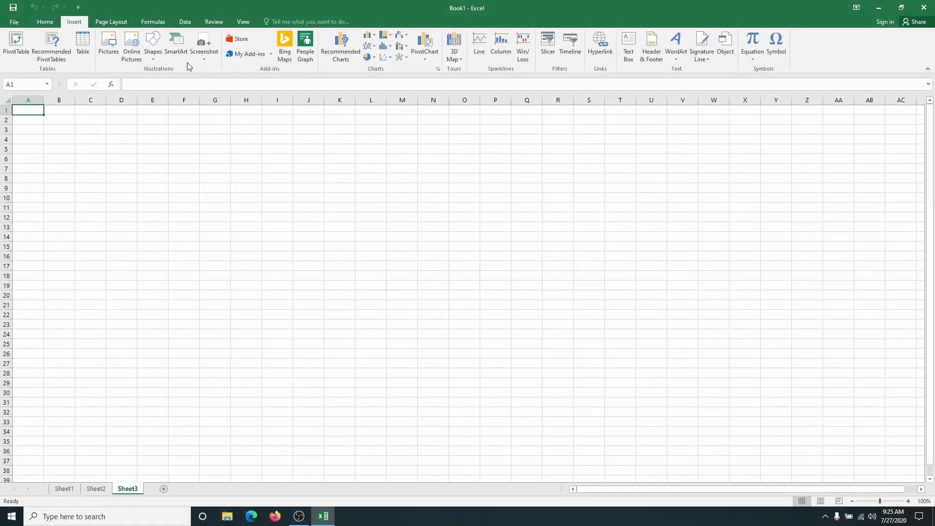
{"action": "left_click", "coordinate": [115, 22]}
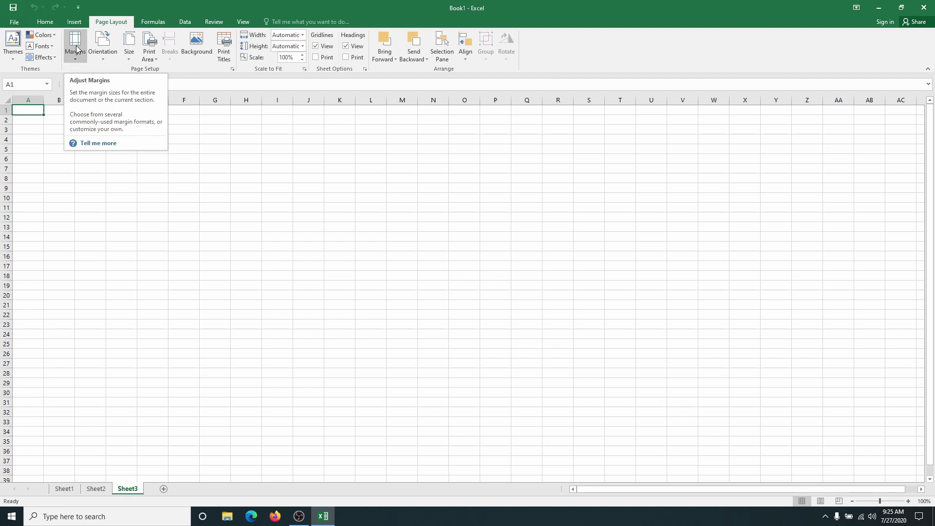
{"action": "left_click", "coordinate": [103, 59]}
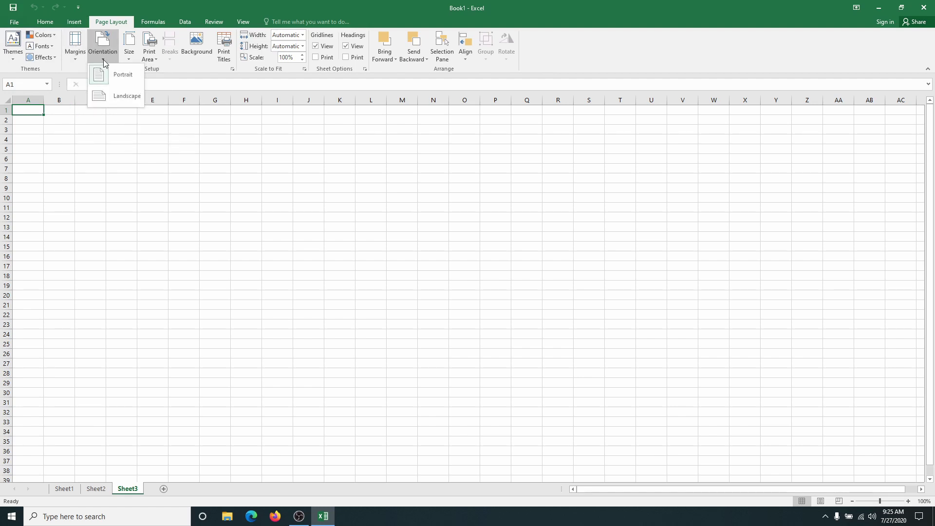
{"action": "left_click", "coordinate": [130, 56]}
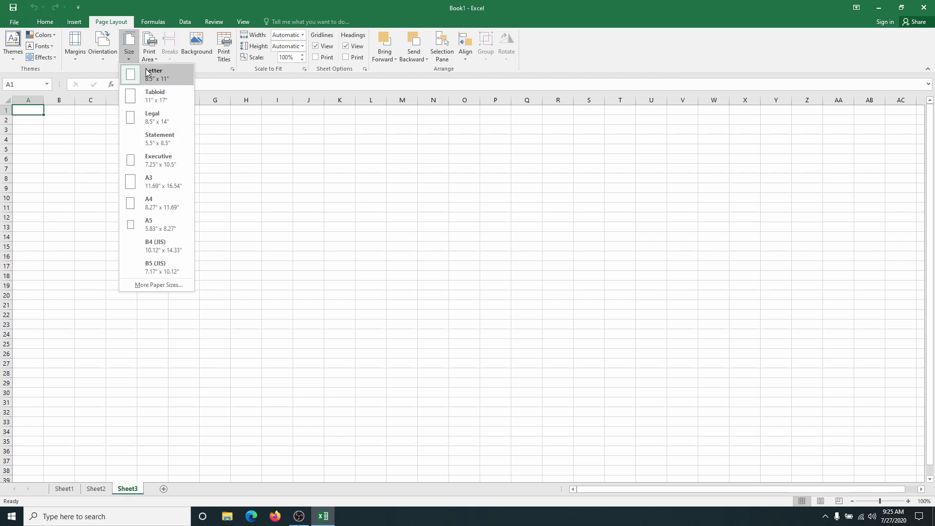
{"action": "left_click", "coordinate": [155, 58]}
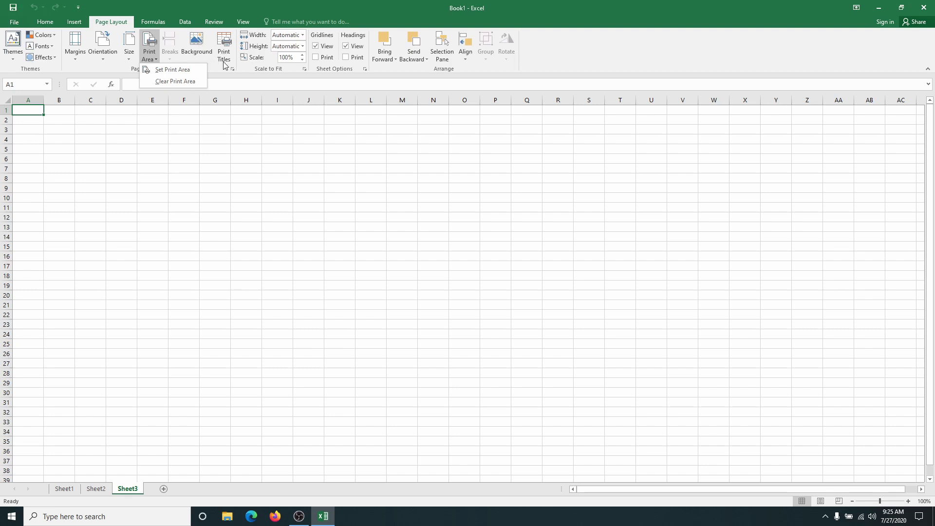
{"action": "left_click", "coordinate": [254, 79]}
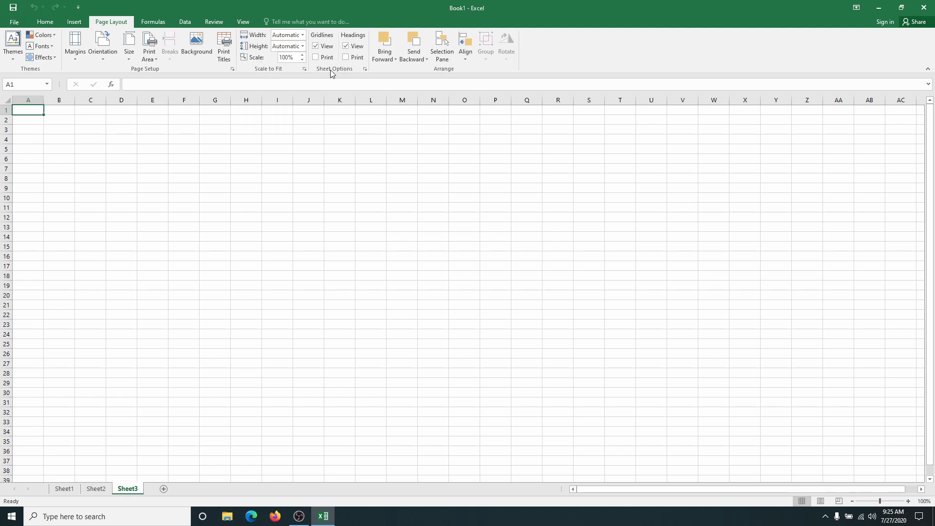
- Hide and restore Sheet3's gridlines and headings, and toggle whether the gridlines print
{"action": "left_click", "coordinate": [316, 46]}
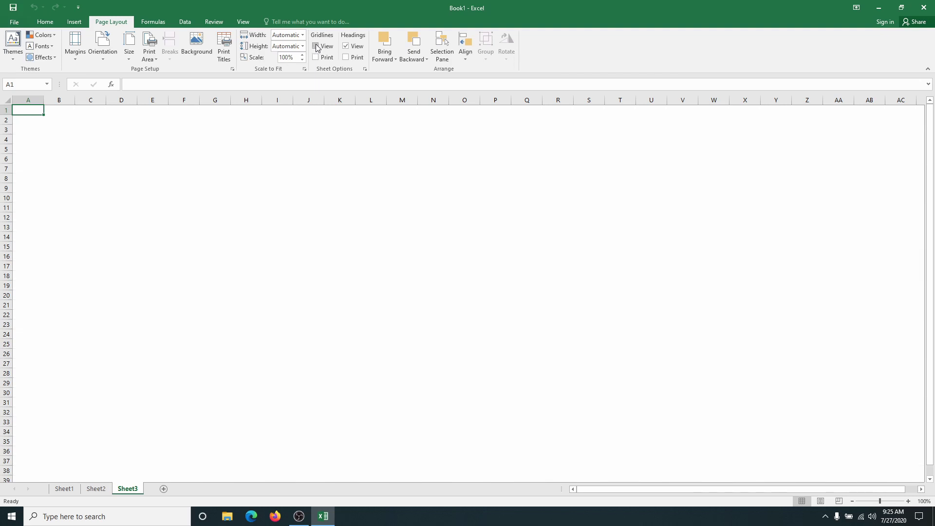
{"action": "left_click", "coordinate": [316, 46]}
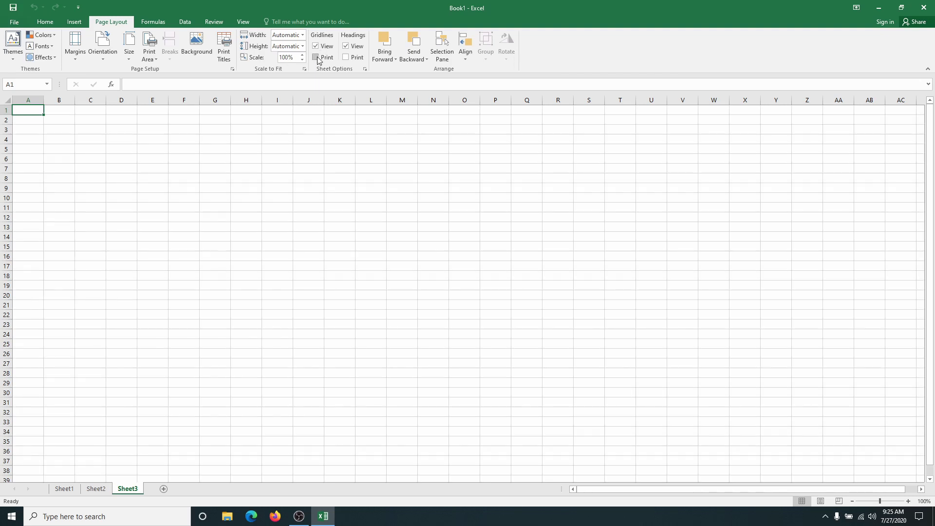
{"action": "left_click", "coordinate": [316, 58]}
{"action": "left_click", "coordinate": [345, 47]}
{"action": "left_click", "coordinate": [345, 47]}
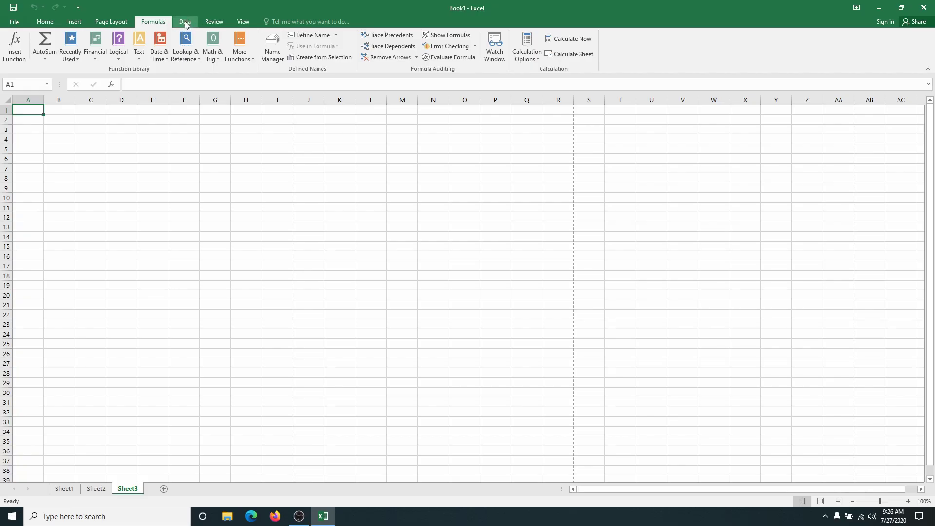
{"action": "left_click", "coordinate": [185, 23]}
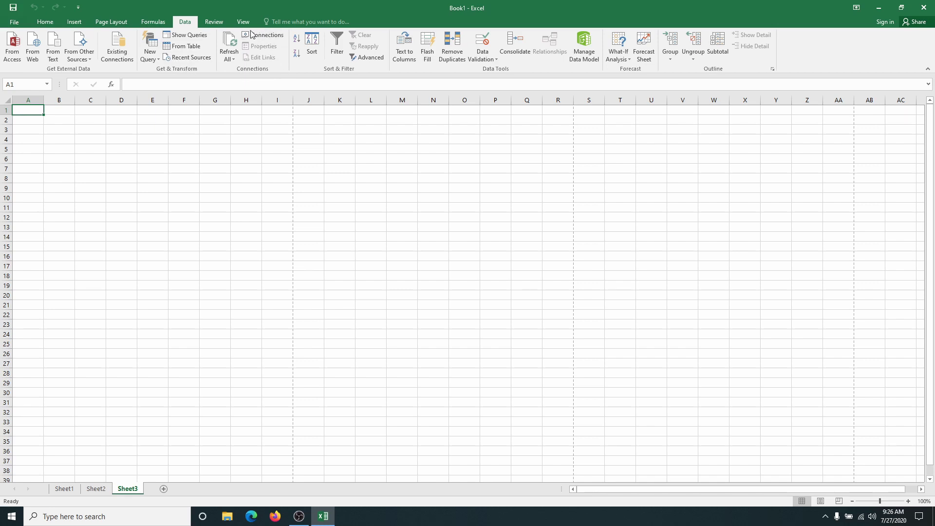
{"action": "left_click", "coordinate": [234, 57]}
{"action": "left_click", "coordinate": [235, 57]}
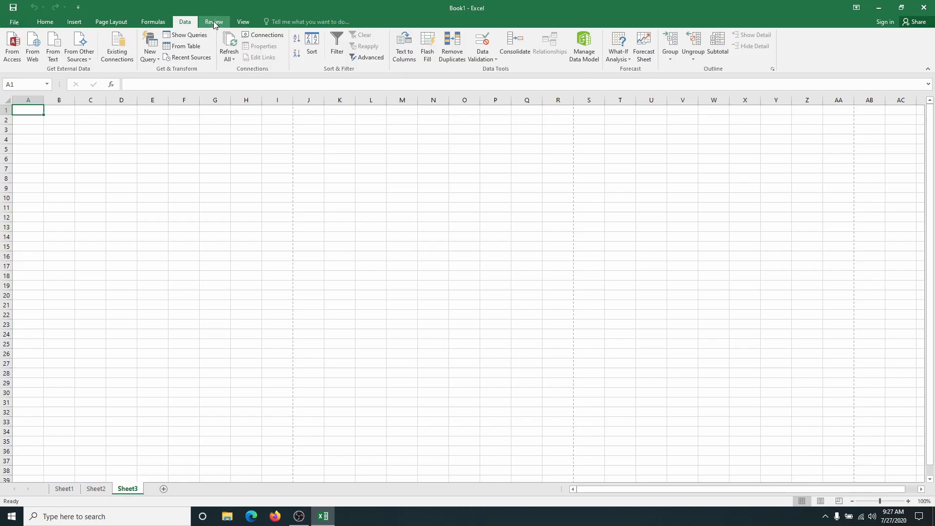
{"action": "left_click", "coordinate": [214, 22]}
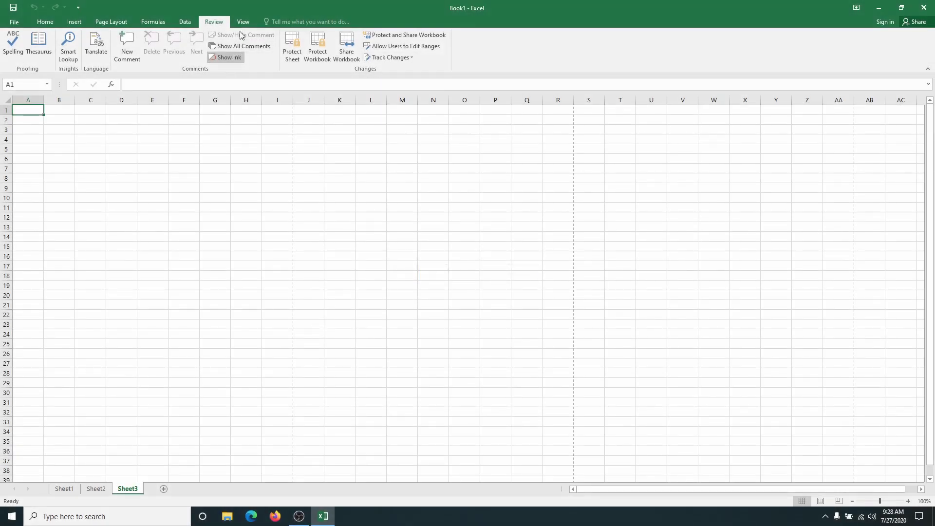
- Preview Sheet3 in Page Break Preview and Page Layout, check the Custom Views dialog, and return to Normal view
{"action": "left_click", "coordinate": [243, 22]}
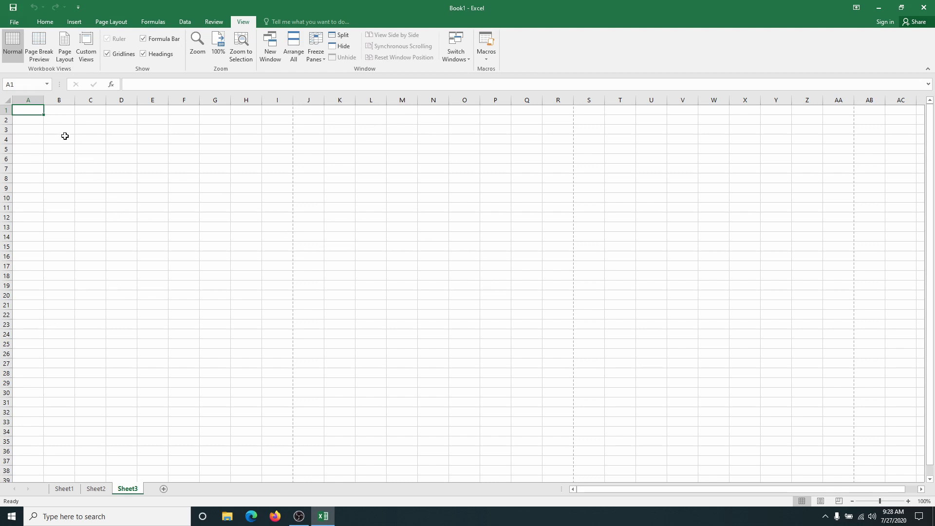
{"action": "left_click", "coordinate": [38, 40]}
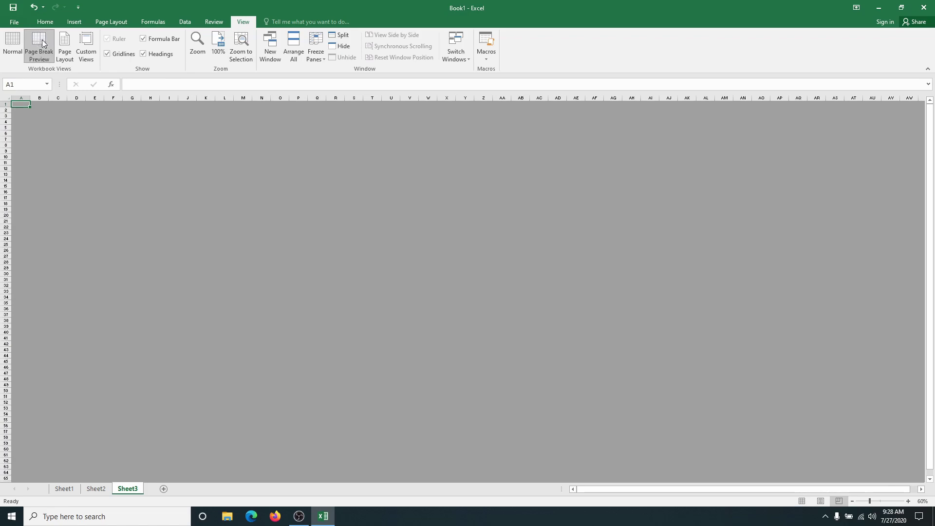
{"action": "left_click", "coordinate": [65, 46]}
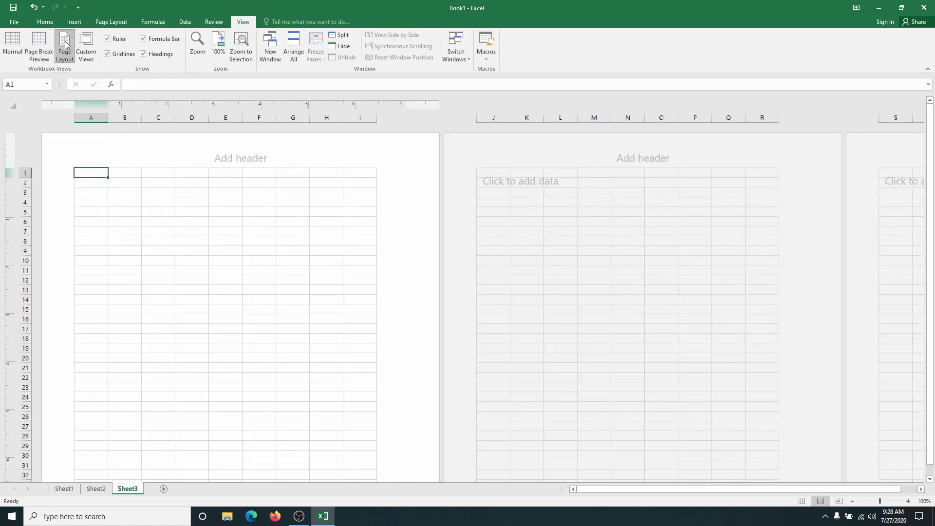
{"action": "left_click", "coordinate": [86, 46]}
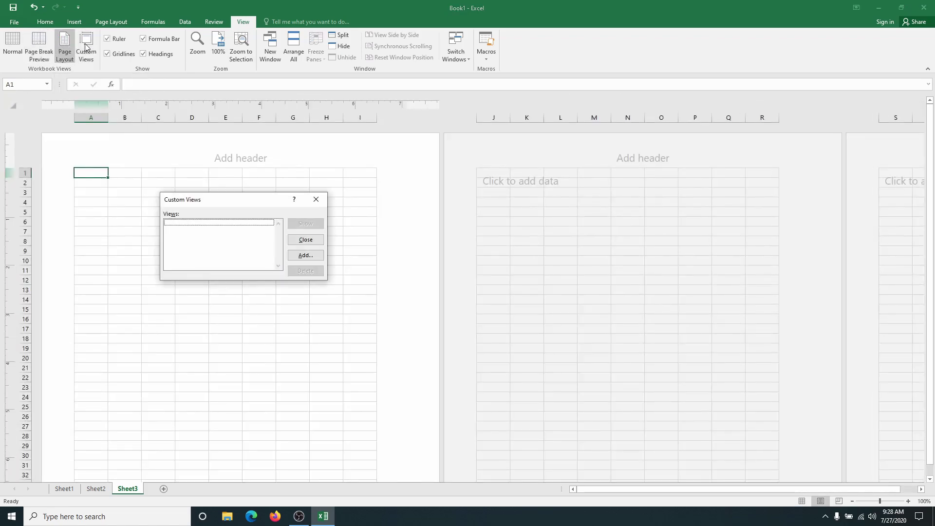
{"action": "left_click", "coordinate": [308, 241]}
{"action": "left_click", "coordinate": [12, 45]}
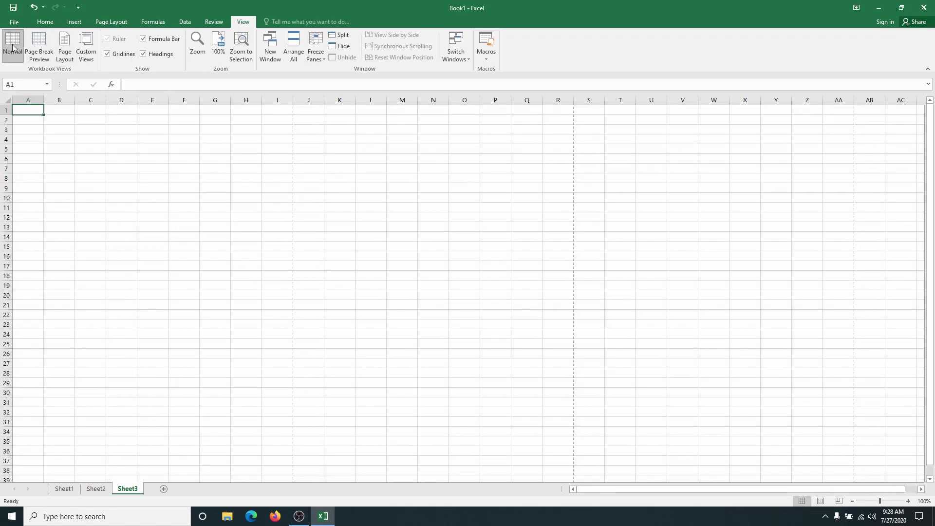
- Turn the gridlines, headings and formula bar off and back on one at a time, keeping the zoom at 100%
{"action": "left_click", "coordinate": [107, 54]}
{"action": "left_click", "coordinate": [106, 54]}
{"action": "left_click", "coordinate": [143, 54]}
{"action": "left_click", "coordinate": [144, 54]}
{"action": "left_click", "coordinate": [144, 39]}
{"action": "left_click", "coordinate": [144, 39]}
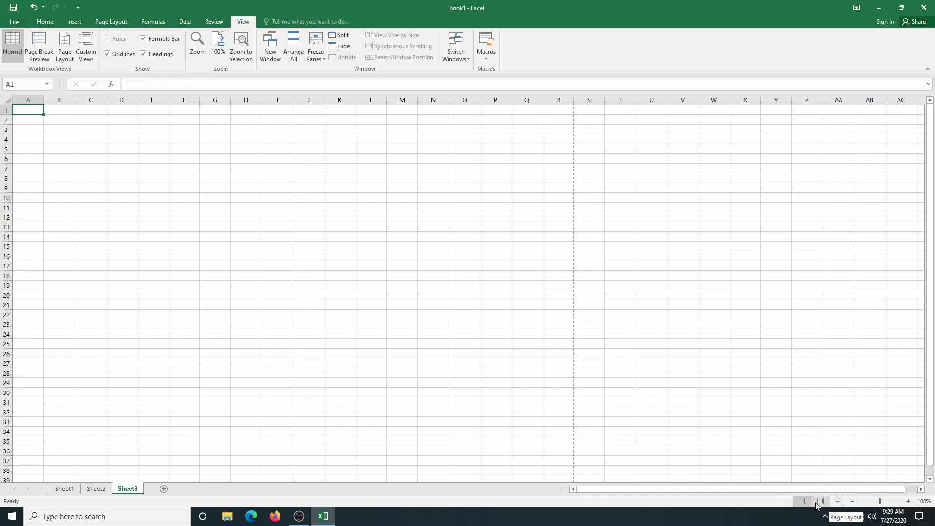
{"action": "mouse_move", "coordinate": [879, 501]}
{"action": "left_mouse_down"}
{"action": "mouse_move", "coordinate": [869, 501]}
{"action": "mouse_move", "coordinate": [879, 503]}
{"action": "left_mouse_up"}
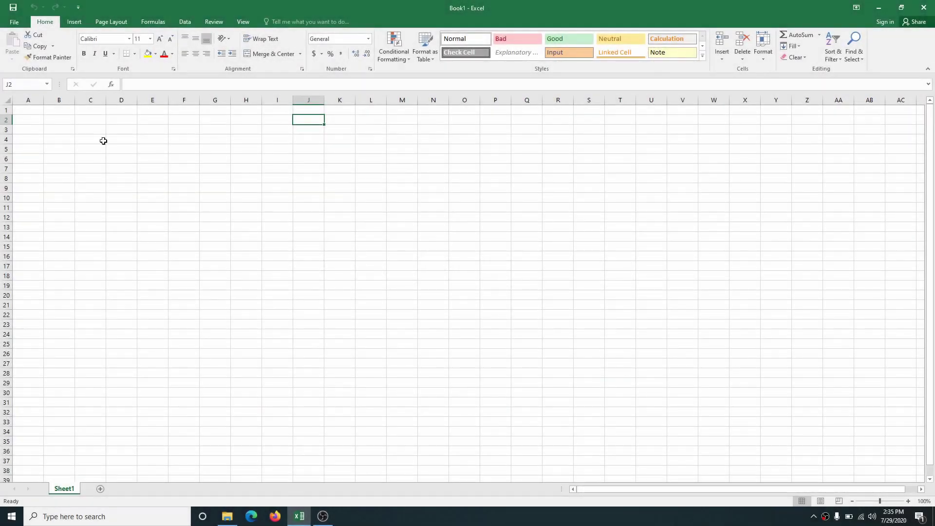
- Look over the workbook info and new-workbook templates, and try to open the recent workbook basicsort
{"action": "left_click", "coordinate": [15, 24]}
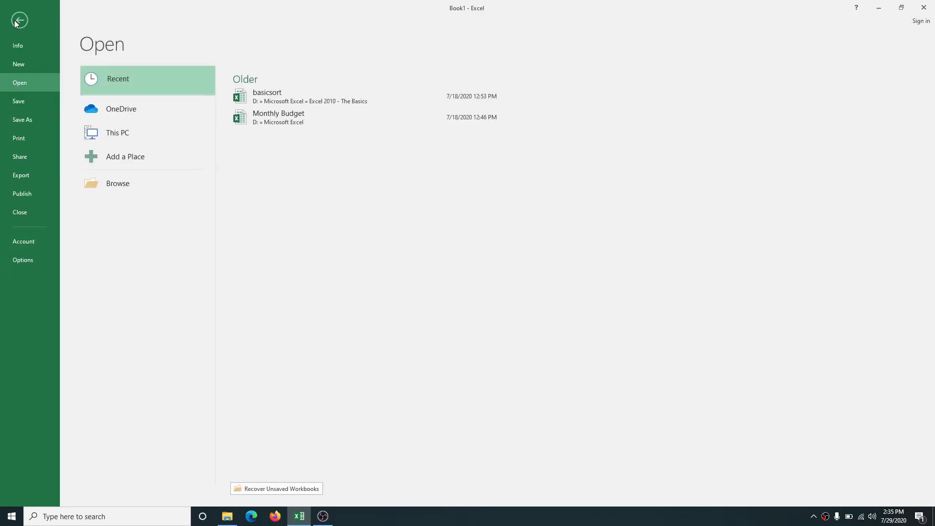
{"action": "left_click", "coordinate": [20, 44]}
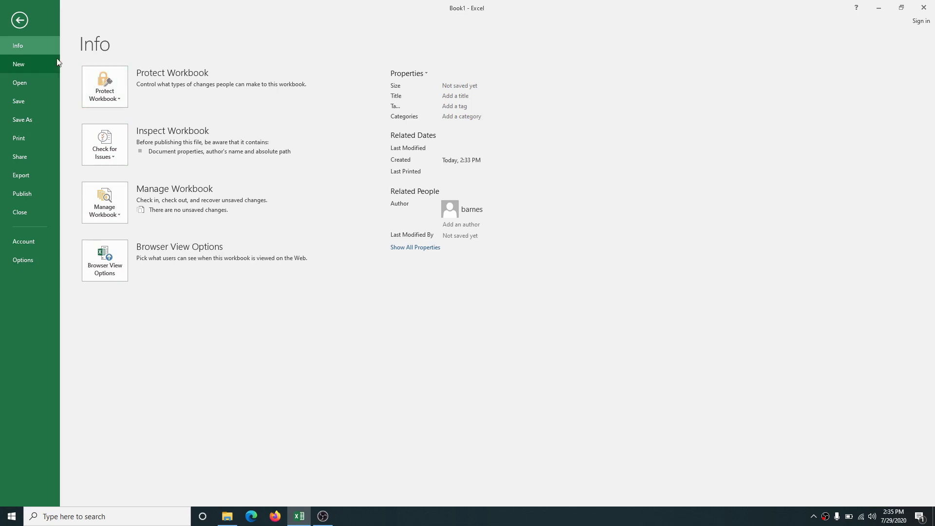
{"action": "left_click", "coordinate": [23, 63]}
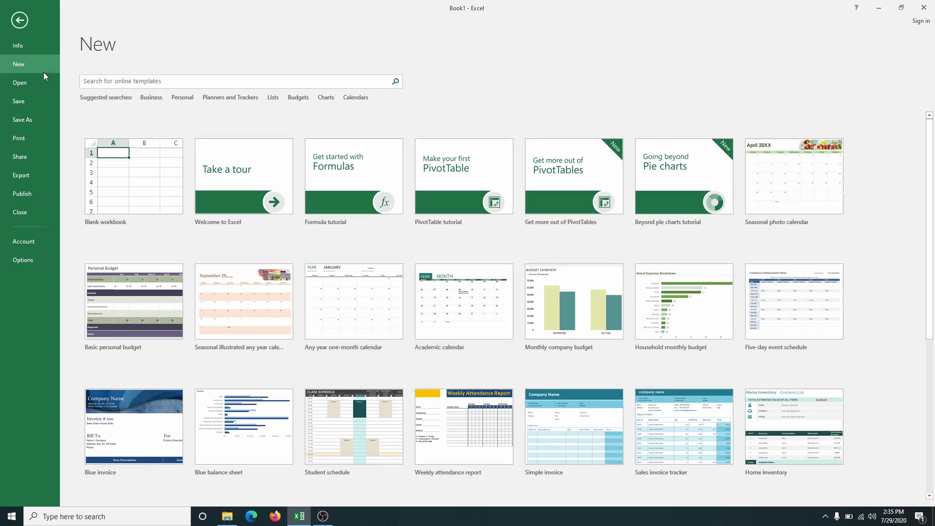
{"action": "left_click", "coordinate": [24, 82]}
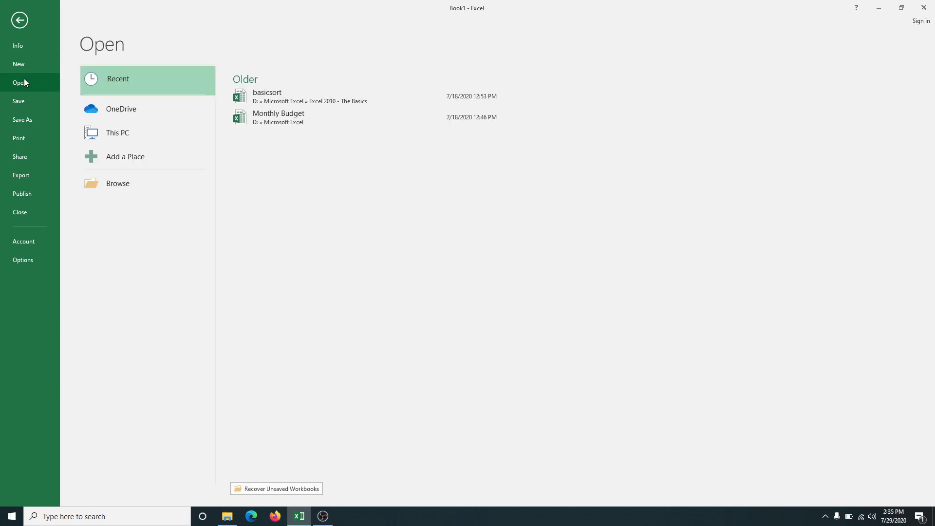
{"action": "left_click", "coordinate": [256, 96]}
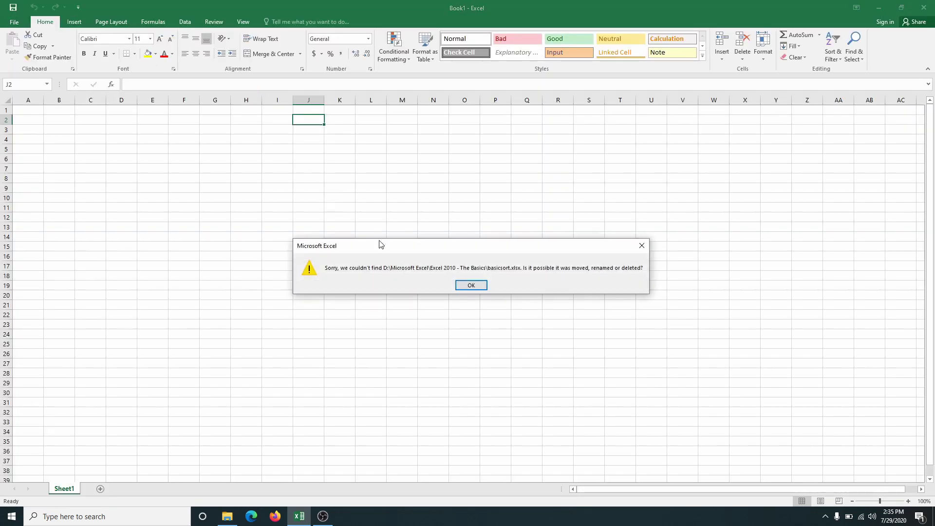
{"action": "left_click", "coordinate": [470, 285]}
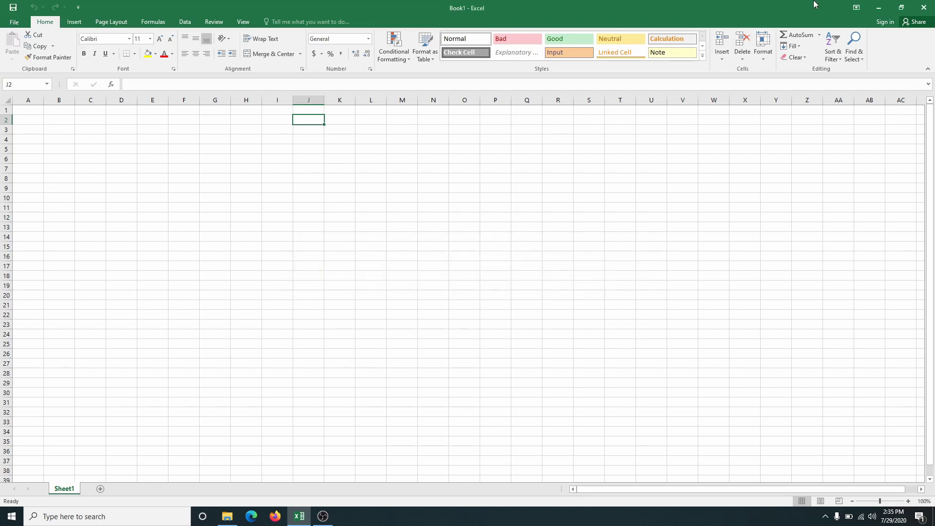
- View the print settings for the blank workbook and return to the sheet
{"action": "left_click", "coordinate": [12, 22]}
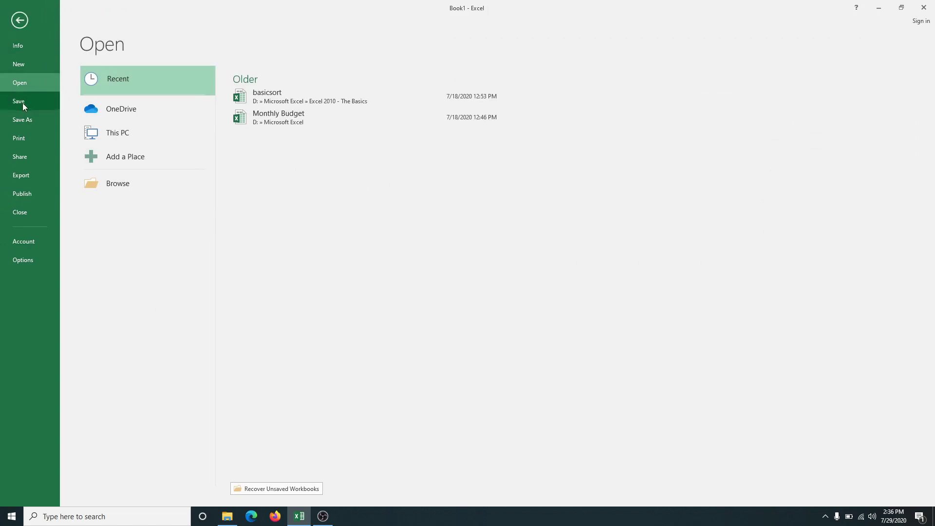
{"action": "left_click", "coordinate": [19, 139]}
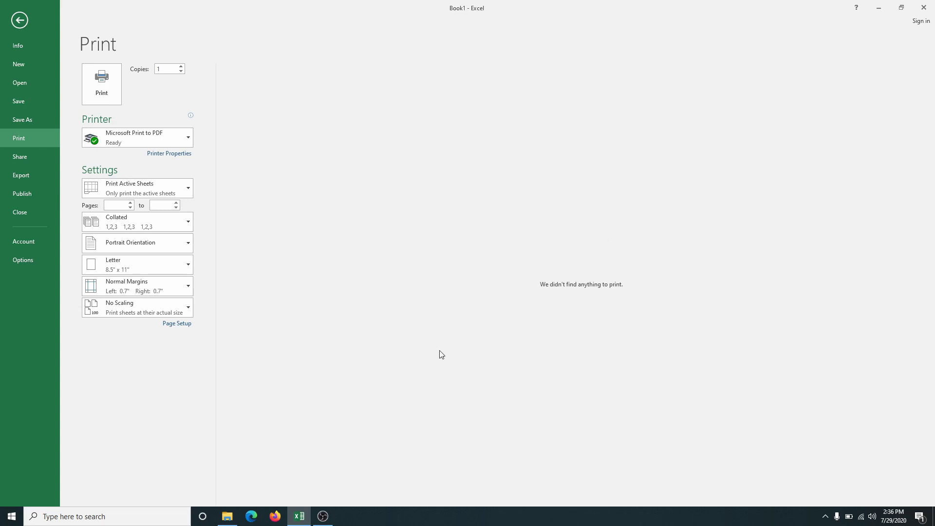
{"action": "left_click", "coordinate": [18, 22]}
- Enter the numbers 1 through 6 down column A, starting in cell A1
{"action": "left_click", "coordinate": [326, 205]}
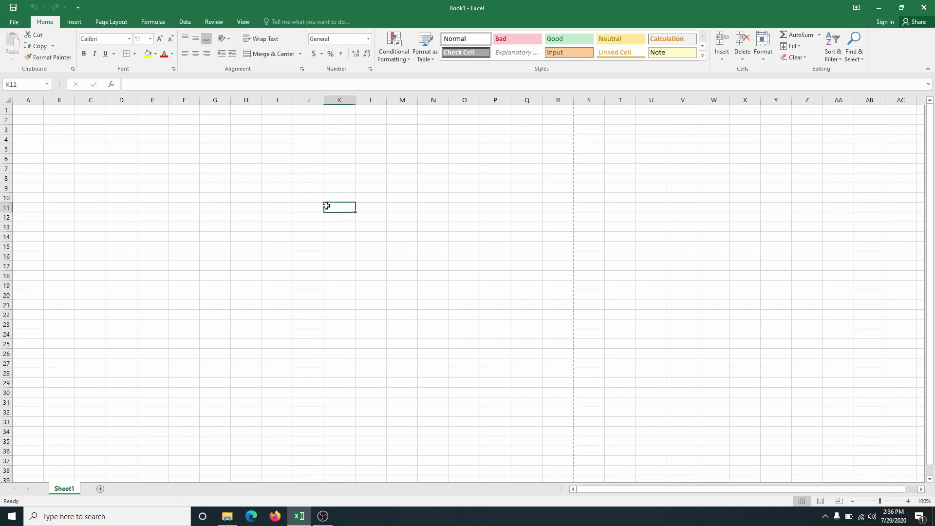
{"action": "key", "text": "Left"}
{"action": "key", "text": "Left"}
{"action": "key", "text": "Left"}
{"action": "key", "text": "Left"}
{"action": "key", "text": "Left"}
{"action": "key", "text": "Left"}
{"action": "key", "text": "Left"}
{"action": "key", "text": "Left"}
{"action": "key", "text": "Left"}
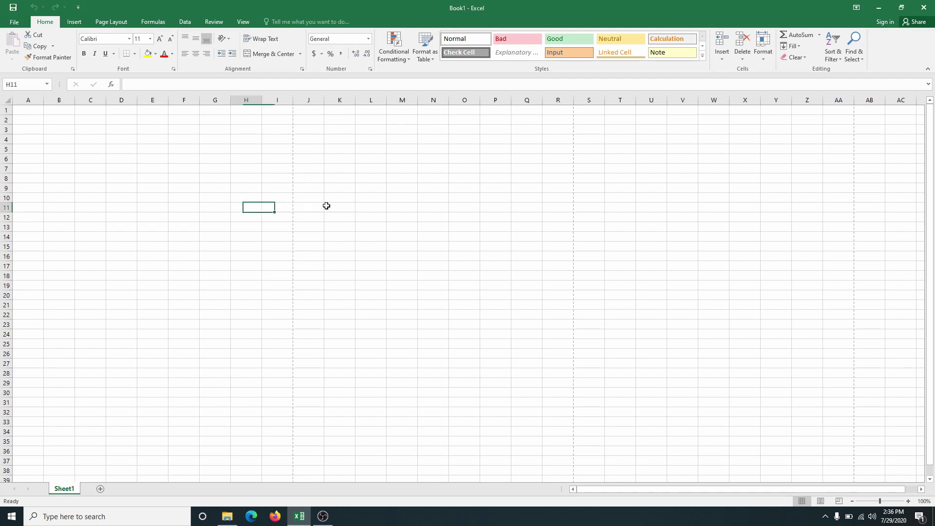
{"action": "key", "text": "Up"}
{"action": "key", "text": "Up"}
{"action": "key", "text": "Up"}
{"action": "key", "text": "Up"}
{"action": "key", "text": "Up"}
{"action": "key", "text": "Up"}
{"action": "key", "text": "Up"}
{"action": "key", "text": "Up"}
{"action": "key", "text": "Up"}
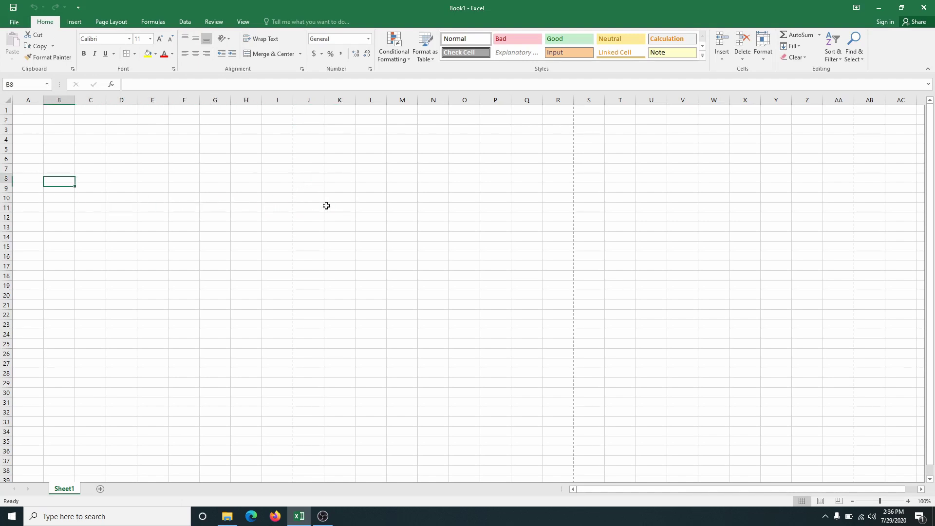
{"action": "key", "text": "Up"}
{"action": "key", "text": "Left"}
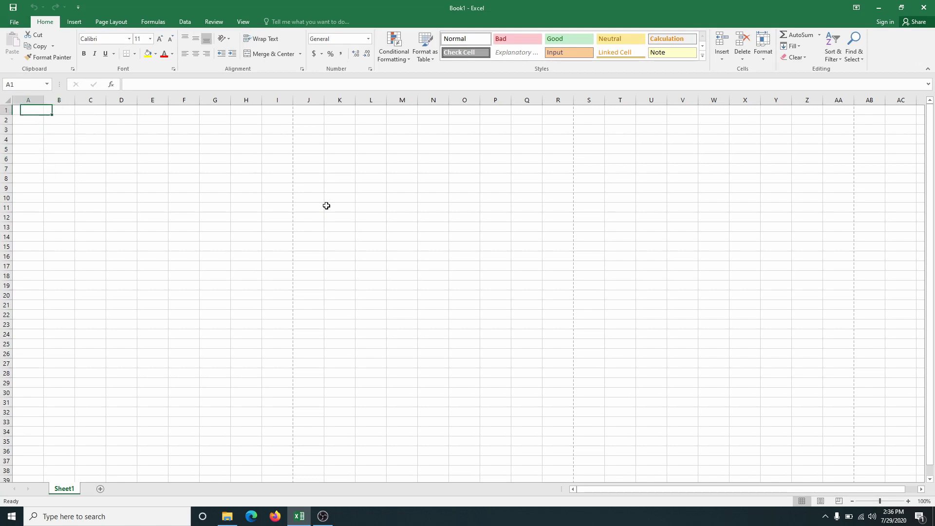
{"action": "type", "text": "1"}
{"action": "key", "text": "Return"}
{"action": "type", "text": "2"}
{"action": "key", "text": "Return"}
{"action": "type", "text": "3"}
{"action": "key", "text": "Return"}
{"action": "type", "text": "4"}
{"action": "key", "text": "Return"}
{"action": "type", "text": "5"}
{"action": "key", "text": "Return"}
{"action": "type", "text": "6"}
- Extend the number series in A1:A6 down to cell A15 with AutoFill, reaching 15
{"action": "left_click", "coordinate": [39, 111]}
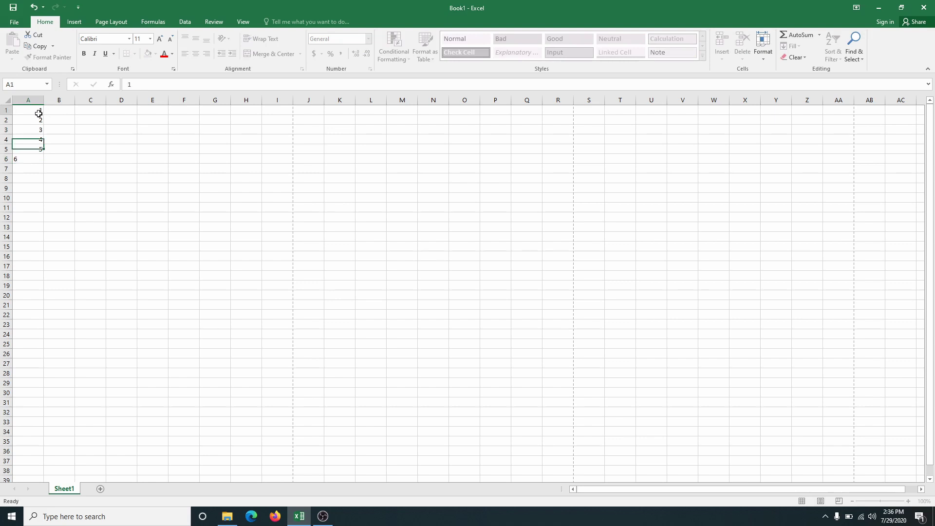
{"action": "left_click", "coordinate": [29, 160], "text": "shift"}
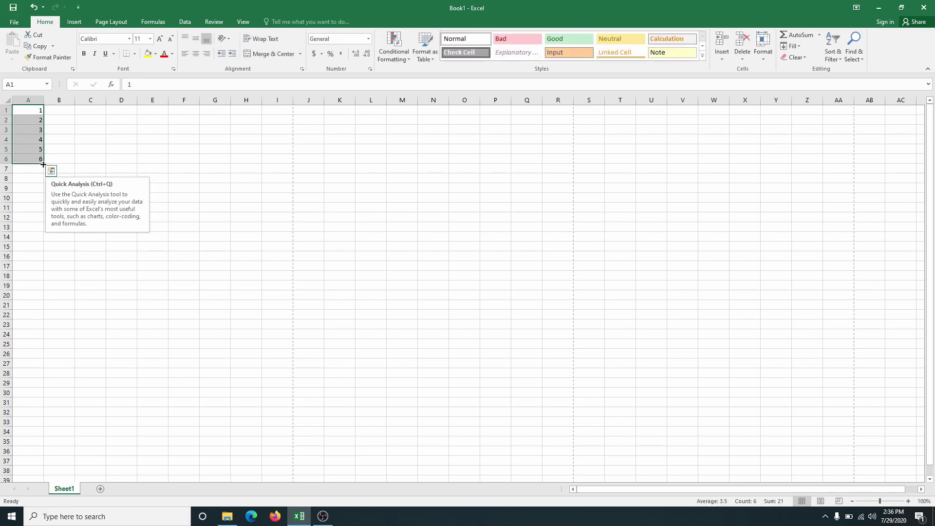
{"action": "left_click_drag", "start_coordinate": [43, 165], "coordinate": [42, 253]}
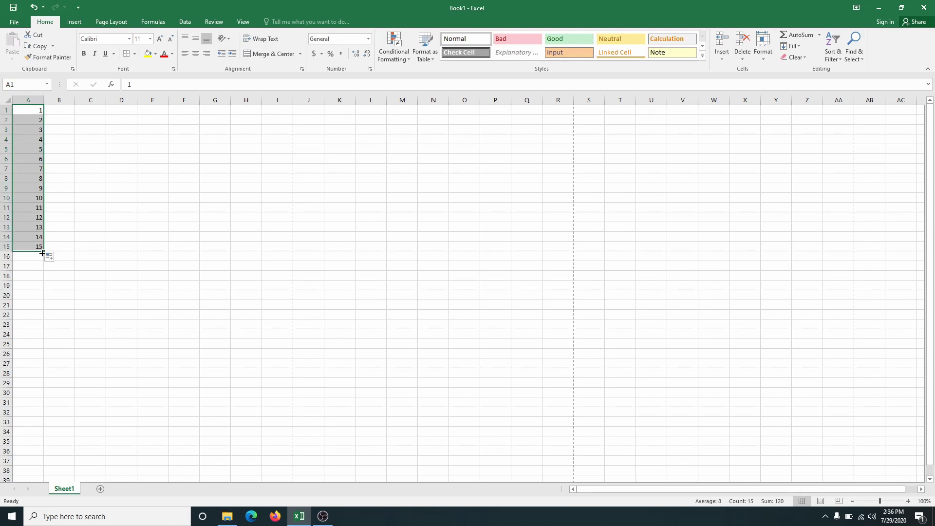
- Enter the letters a, b, c, d and e down column C in cells C1 to C5
{"action": "left_click", "coordinate": [89, 108]}
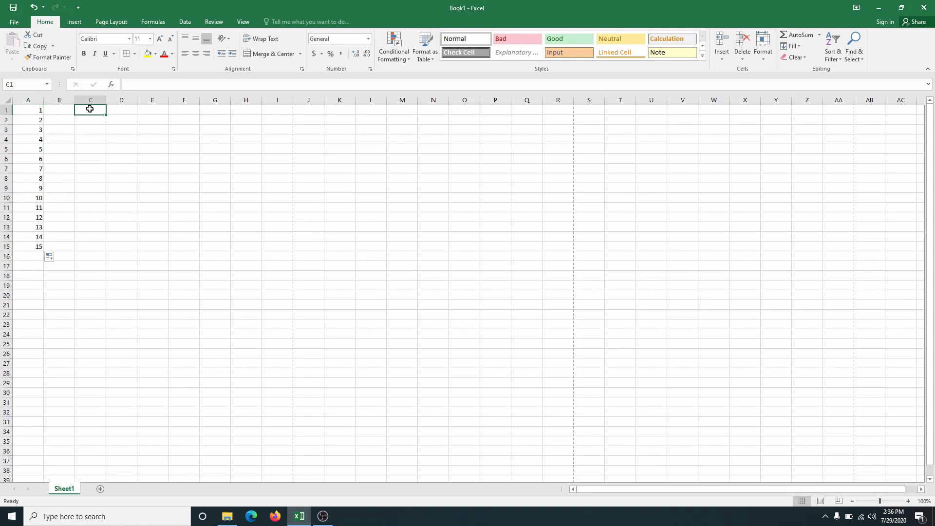
{"action": "type", "text": "a"}
{"action": "key", "text": "Return"}
{"action": "type", "text": "b c"}
{"action": "key", "text": "Return"}
{"action": "type", "text": "d"}
{"action": "key", "text": "Return"}
{"action": "type", "text": "e"}
- Extend the letters in C1:C5 down to cell C15 with AutoFill
{"action": "left_click_drag", "start_coordinate": [89, 109], "coordinate": [90, 148]}
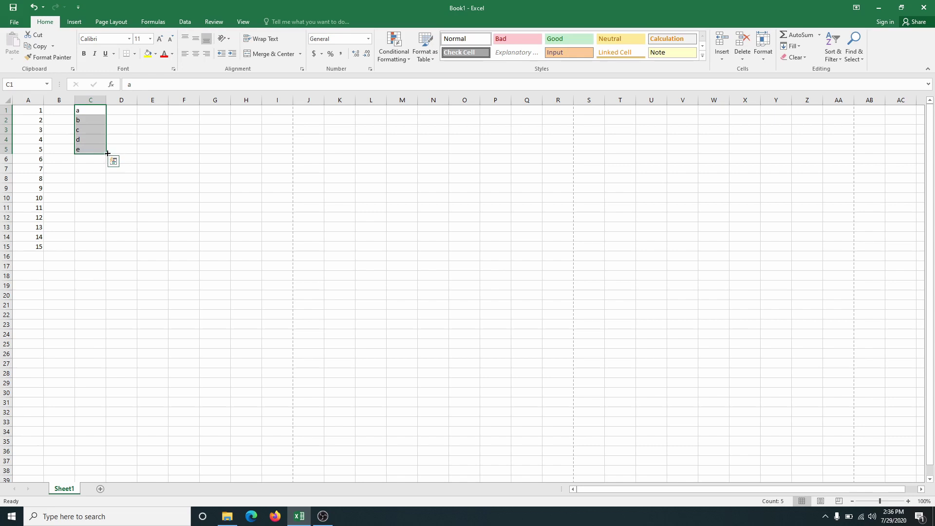
{"action": "left_click_drag", "start_coordinate": [107, 154], "coordinate": [101, 248]}
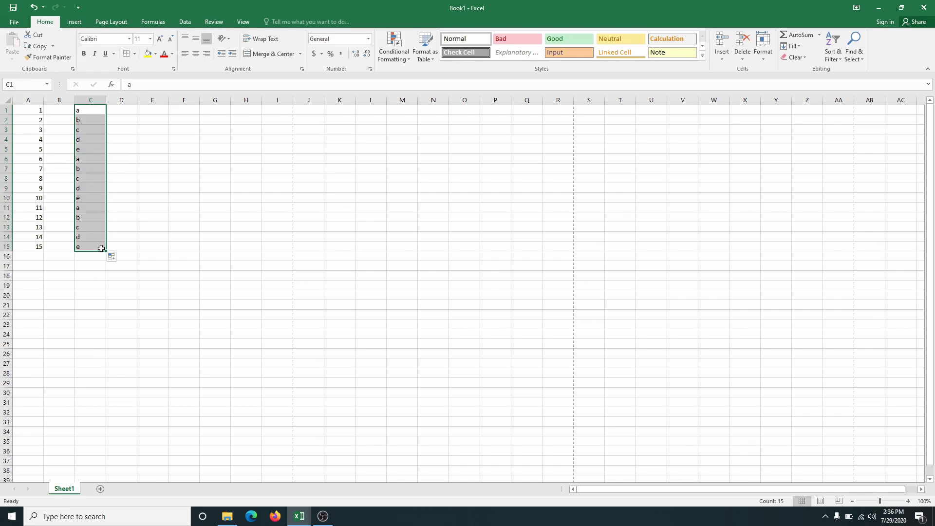
{"action": "left_click", "coordinate": [128, 236]}
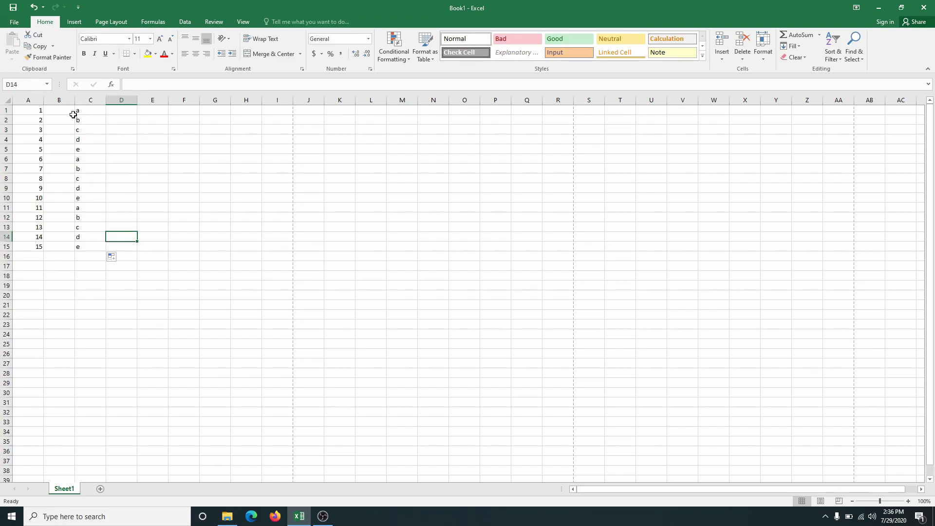
- Preview the sheet for printing, trying landscape orientation and restoring portrait orientation
{"action": "left_click", "coordinate": [14, 22]}
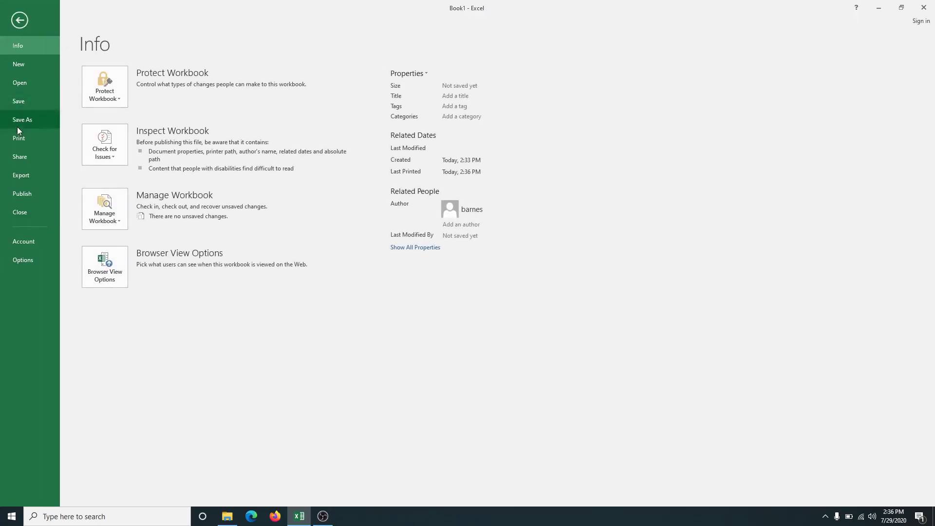
{"action": "left_click", "coordinate": [19, 139]}
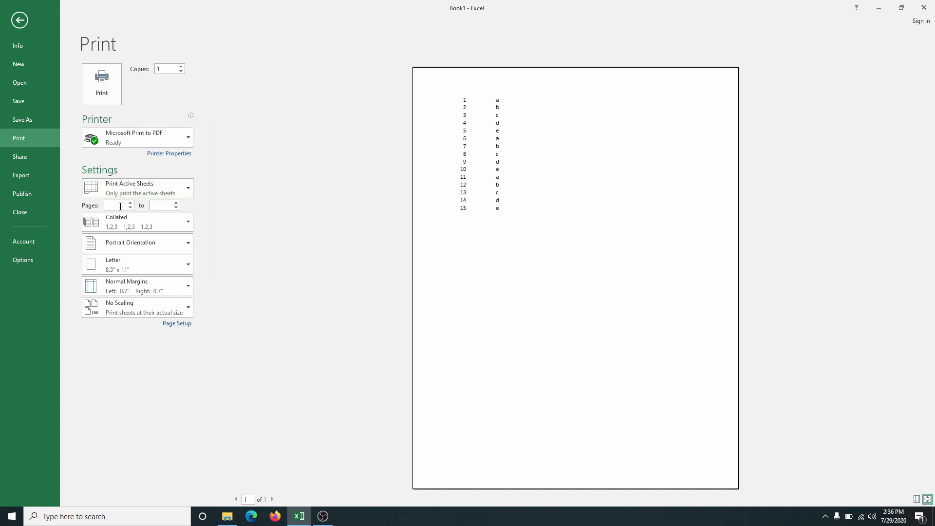
{"action": "left_click", "coordinate": [188, 246]}
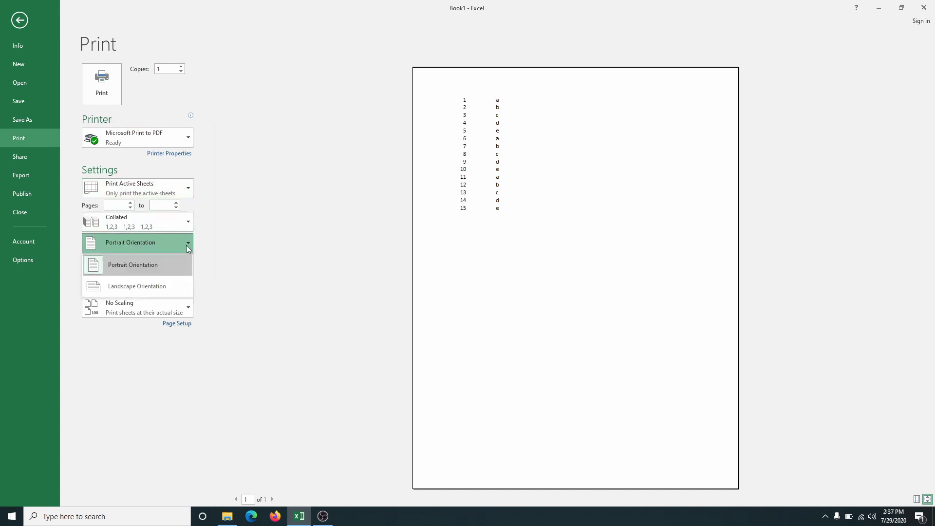
{"action": "left_click", "coordinate": [171, 291]}
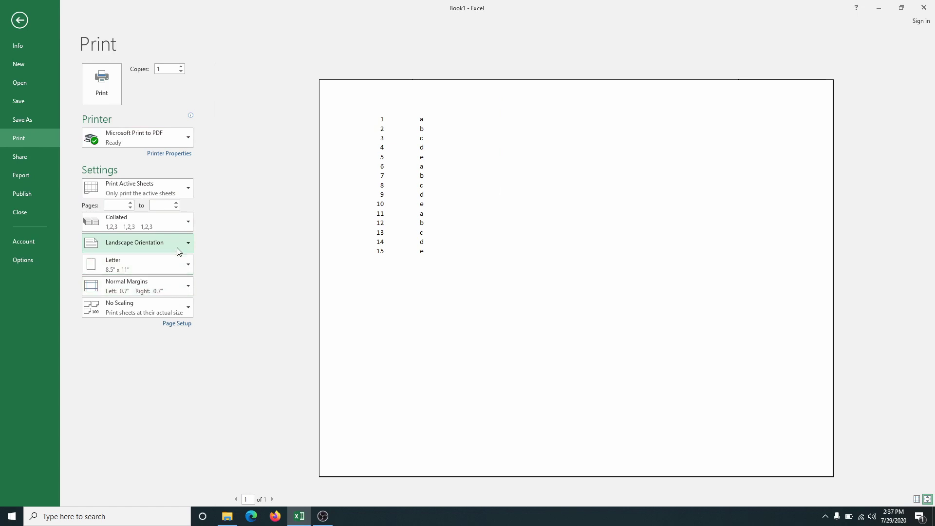
{"action": "left_click", "coordinate": [177, 245]}
{"action": "left_click", "coordinate": [170, 269]}
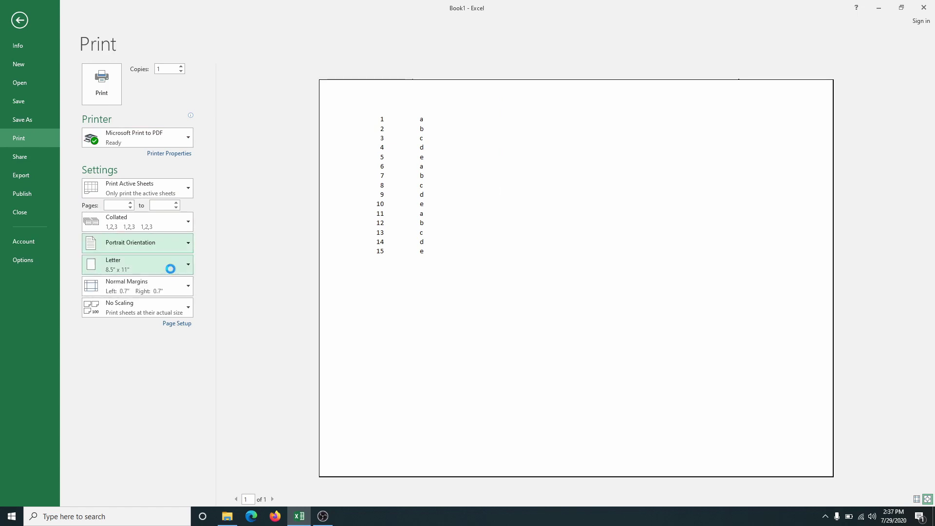
- Examine the Normal, Wide and Narrow margin presets in the print settings, keeping Normal margins
{"action": "left_click", "coordinate": [188, 290]}
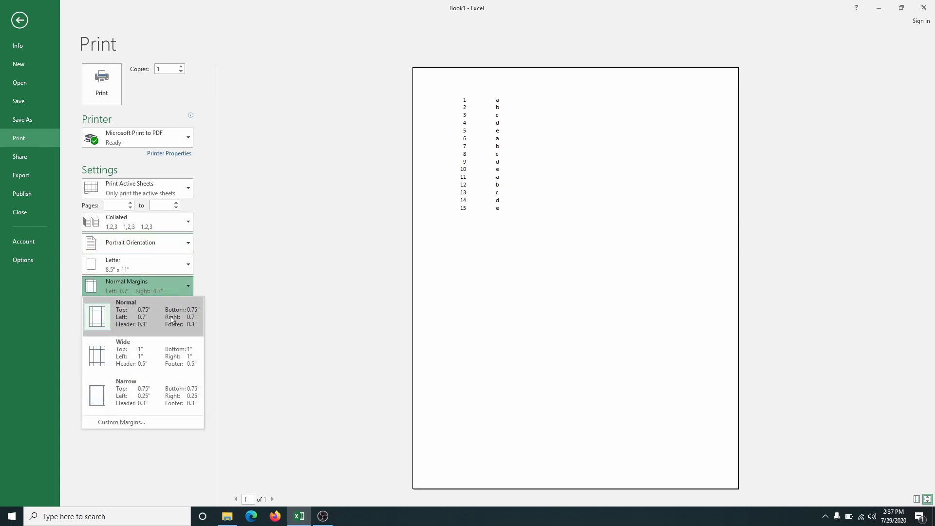
{"action": "left_click", "coordinate": [165, 290]}
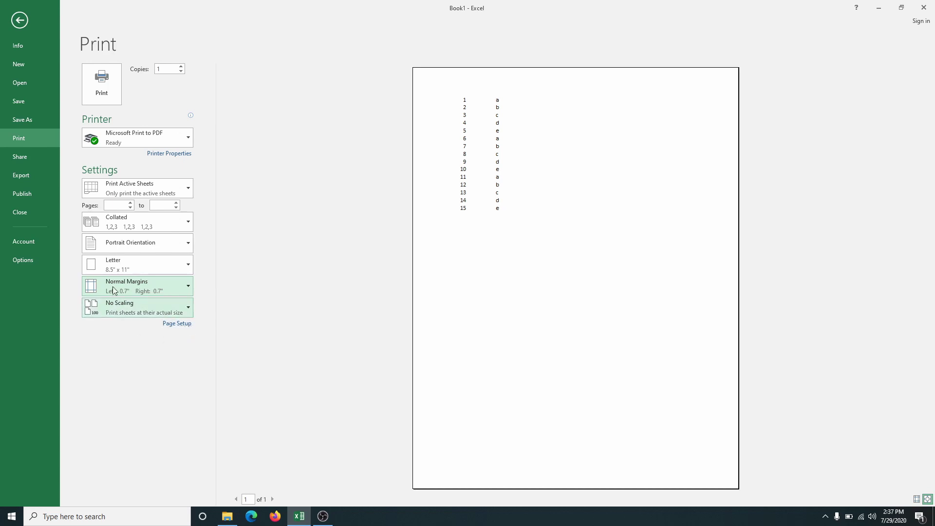
{"action": "left_click", "coordinate": [113, 85]}
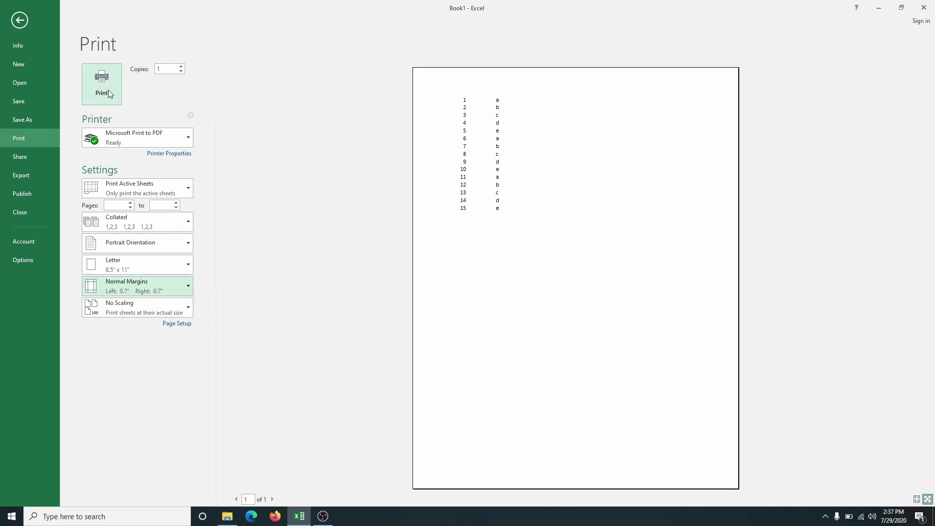
- View the workbook's sharing, PDF/XPS export and Power BI publishing options
{"action": "left_click", "coordinate": [19, 157]}
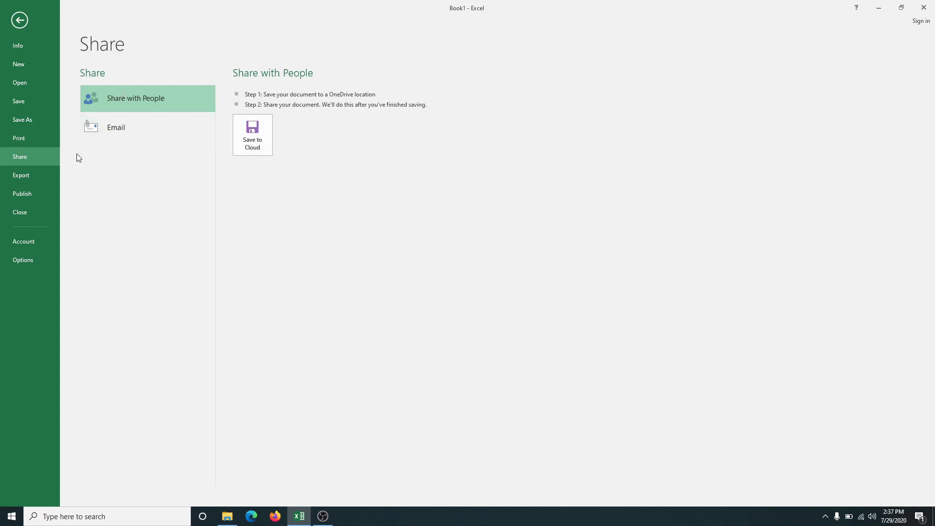
{"action": "left_click", "coordinate": [25, 180]}
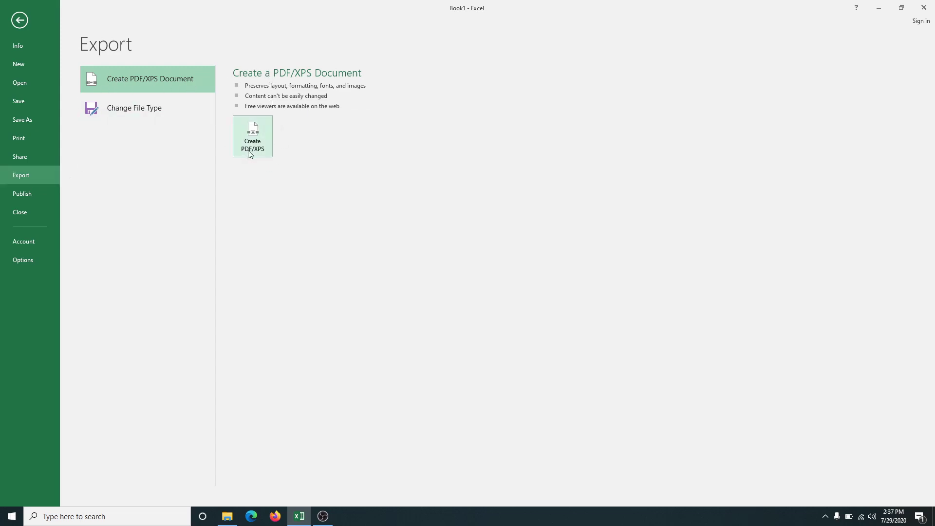
{"action": "left_click", "coordinate": [24, 191]}
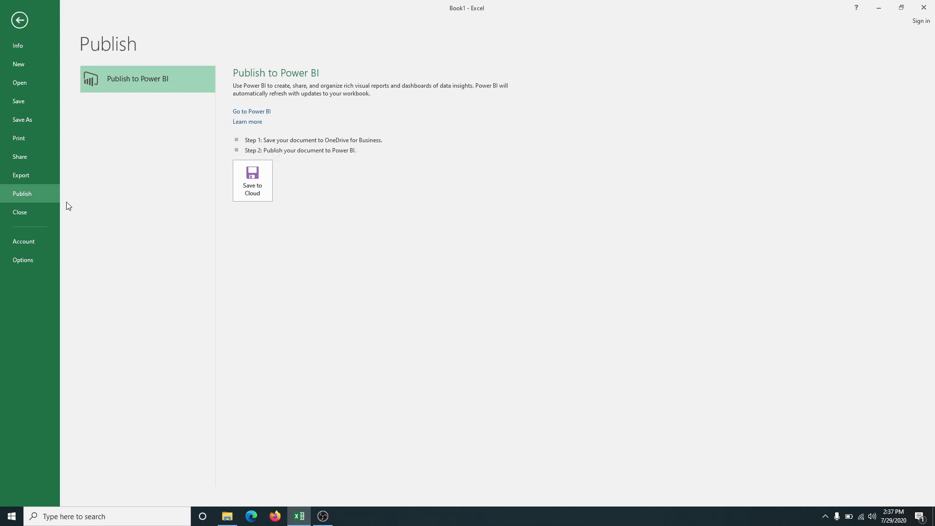
- Try closing the workbook and cancel at the save prompt to keep it open
{"action": "left_click", "coordinate": [19, 211]}
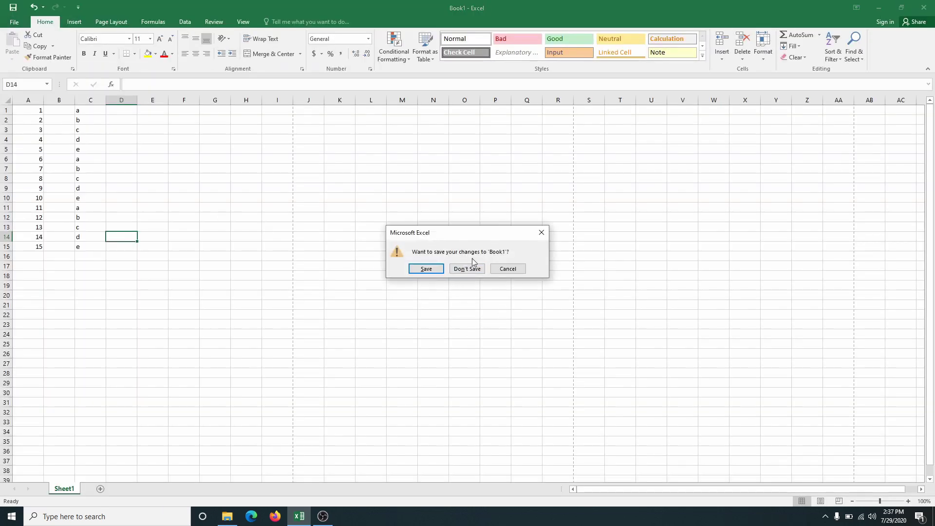
{"action": "left_click", "coordinate": [508, 270]}
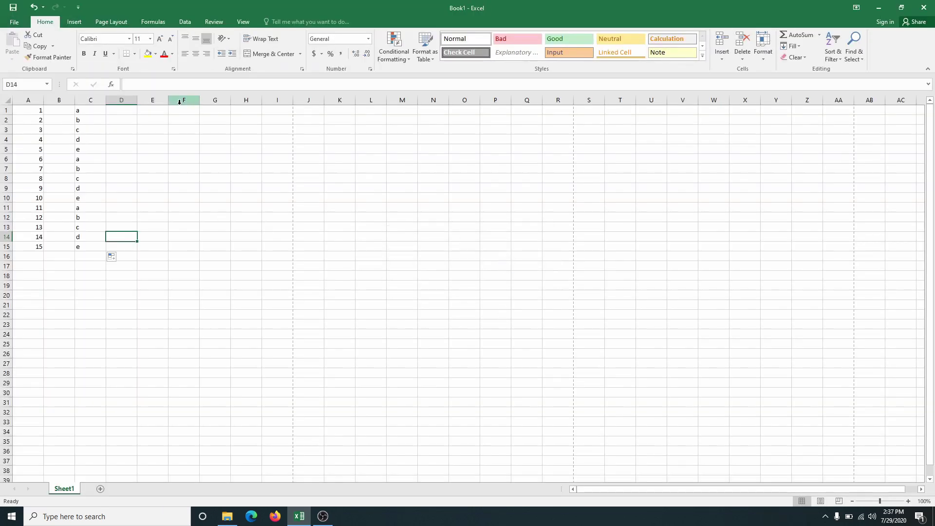
- Open the workbook's file information page
{"action": "left_click", "coordinate": [14, 22]}
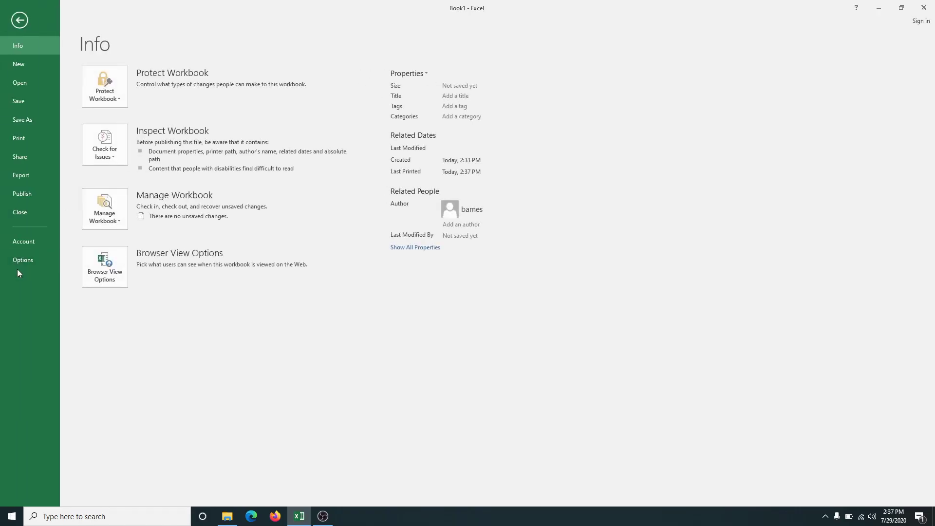